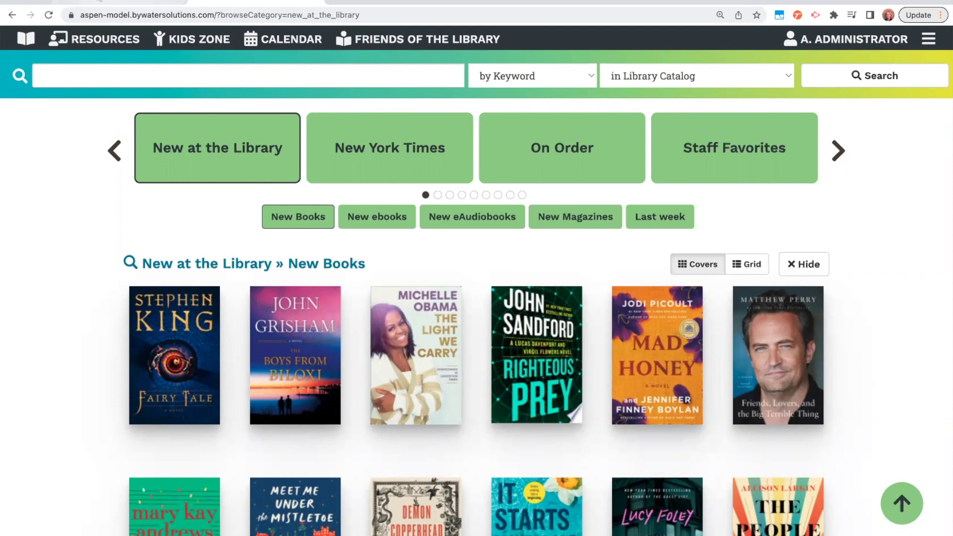
Step: Examine the third-party enrichment settings in the Aspen administration page
left_click(99, 4)
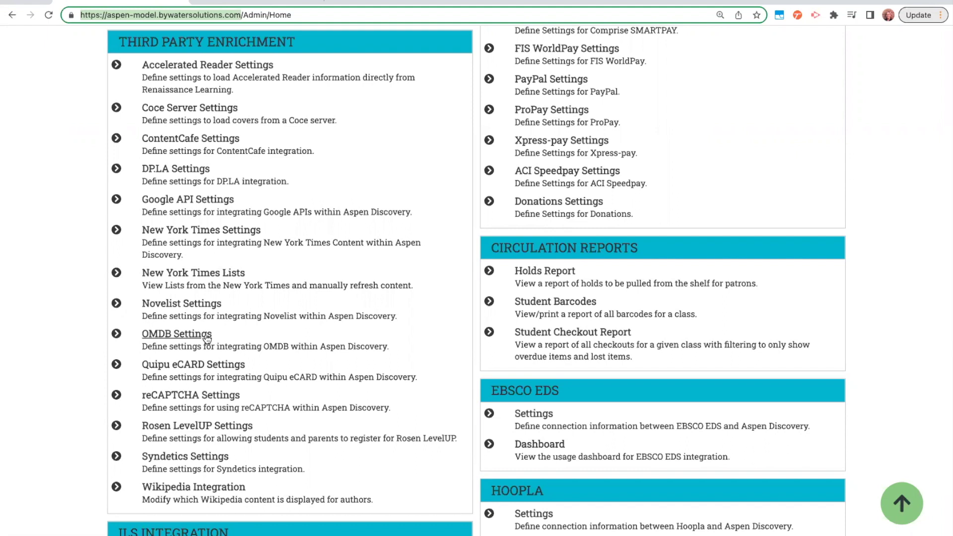
Step: Return to the library catalog page and run a keyword search for "pride and prejudice"
left_click(257, 1)
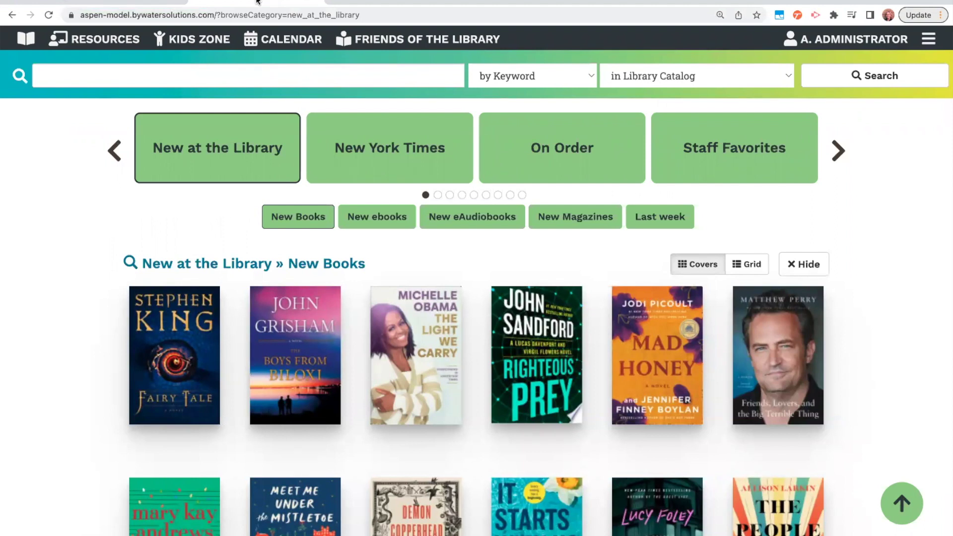
left_click(223, 70)
type("p")
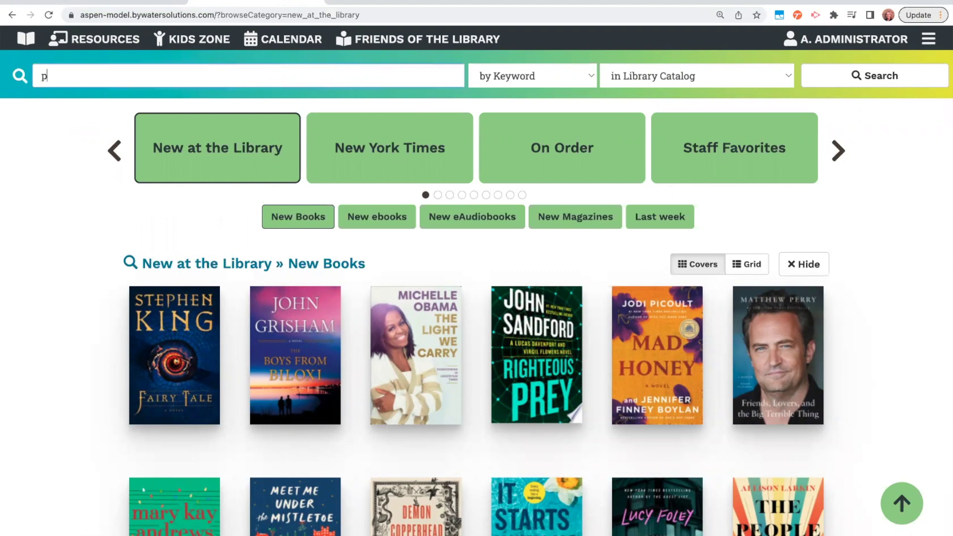
type("ride and prejudice")
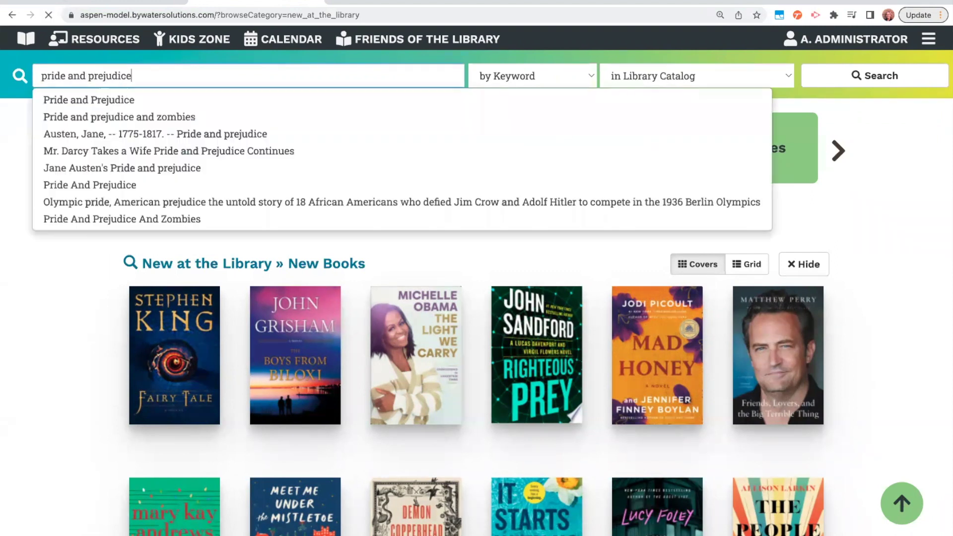
key("Return")
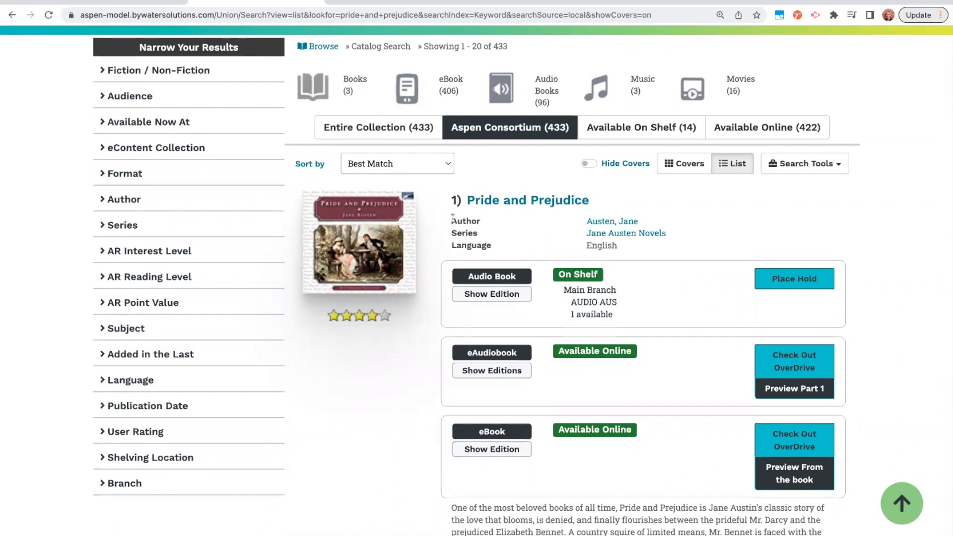
Step: Open the first Pride and Prejudice result and expand its Staff View to reach the grouped records
left_click(500, 200)
scroll(500, 199, "down", 10)
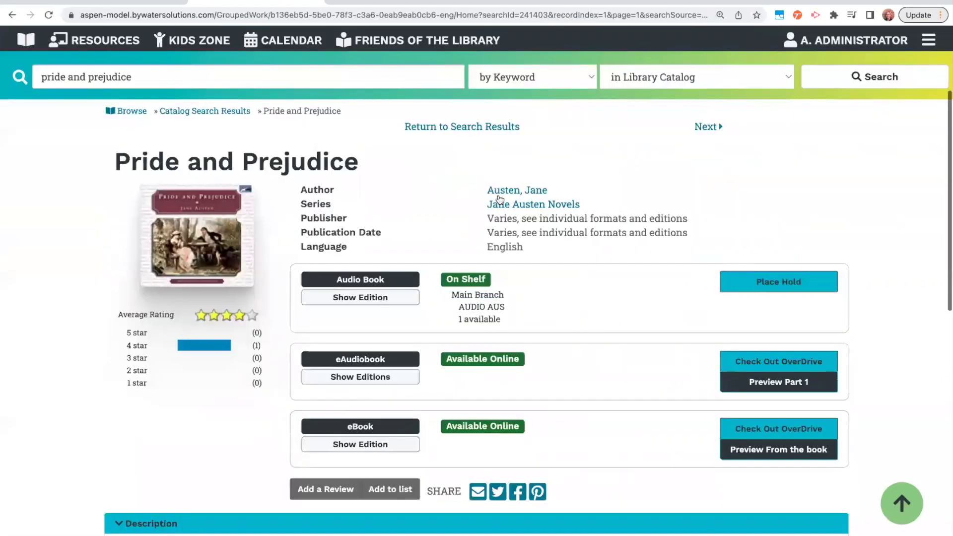
scroll(500, 199, "down", 5)
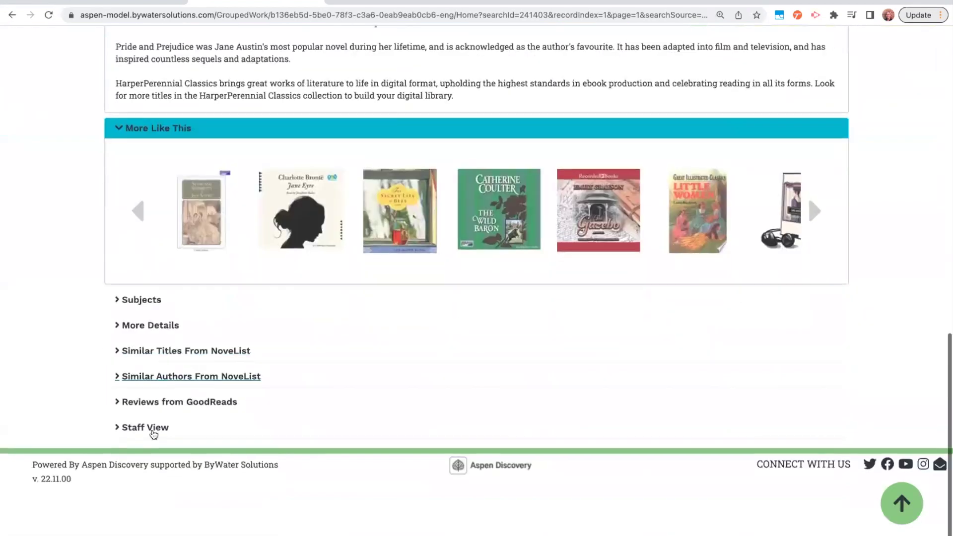
left_click(156, 429)
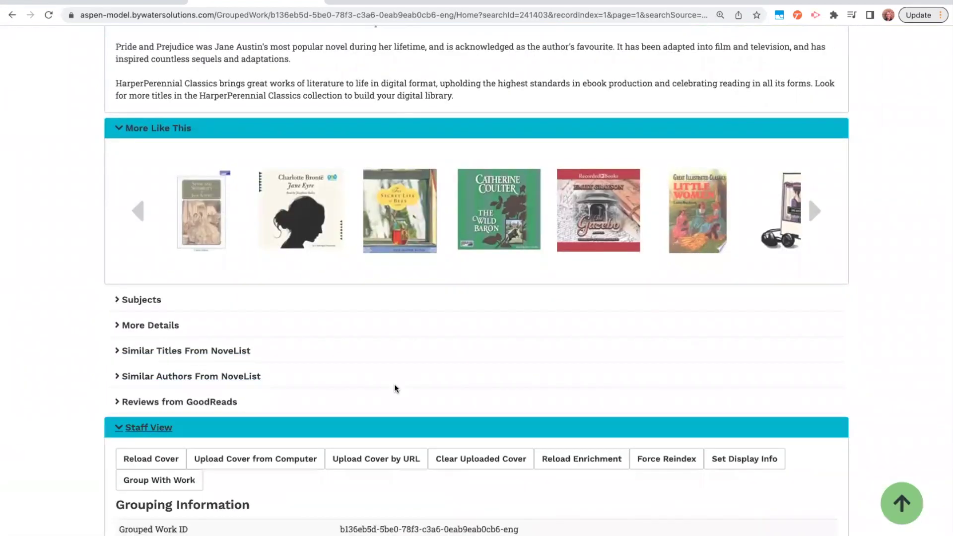
scroll(395, 388, "down", 2)
scroll(395, 386, "down", 10)
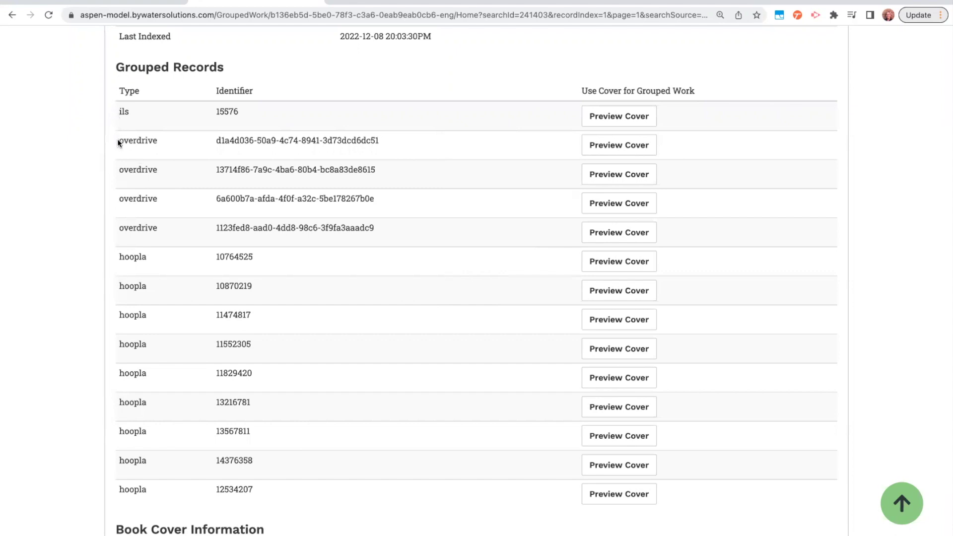
Step: Preview the covers of overdrive record d1a4d036-50a9-4c74-8941-3d73dcd6dc51 and hoopla record 10764525, closing each preview
scroll(141, 276, "down", 3)
scroll(141, 276, "up", 1)
left_click(606, 124)
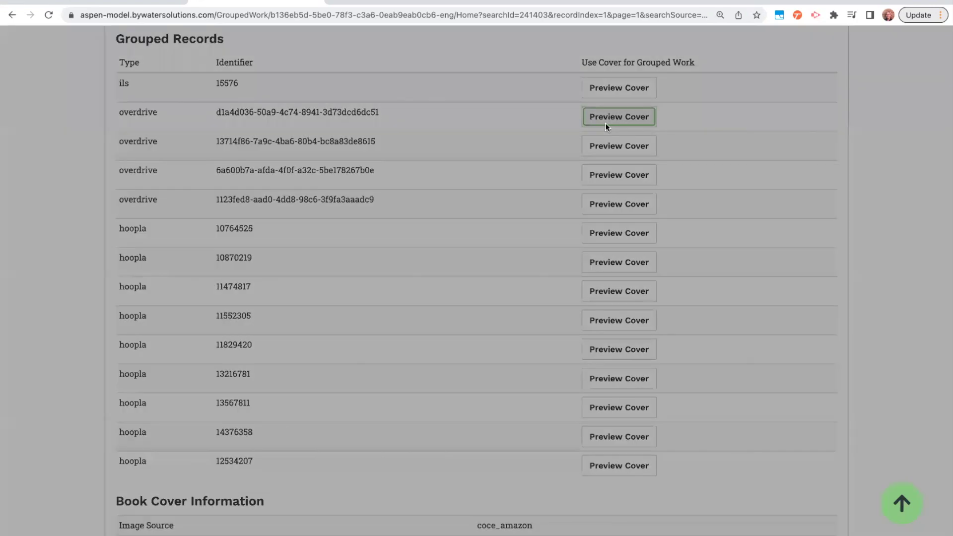
left_click(631, 318)
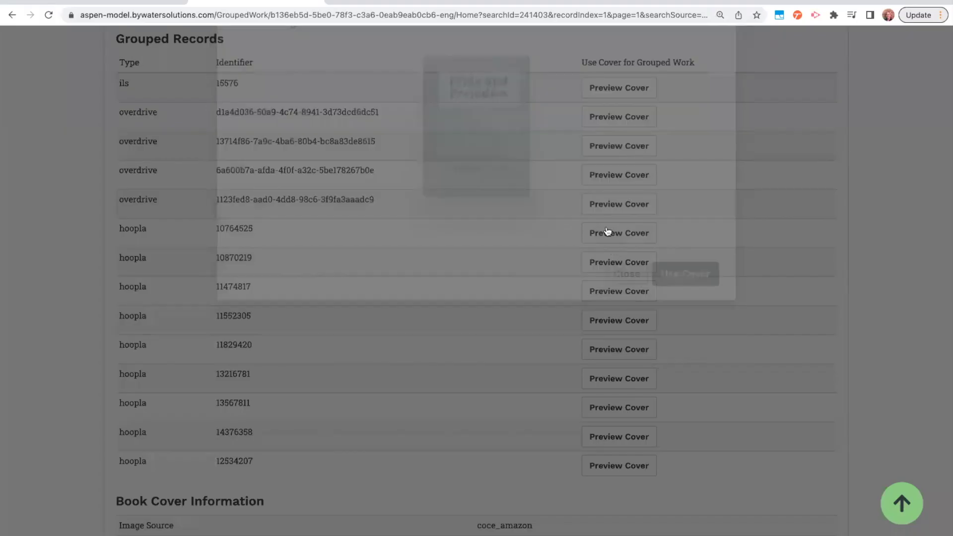
left_click(606, 237)
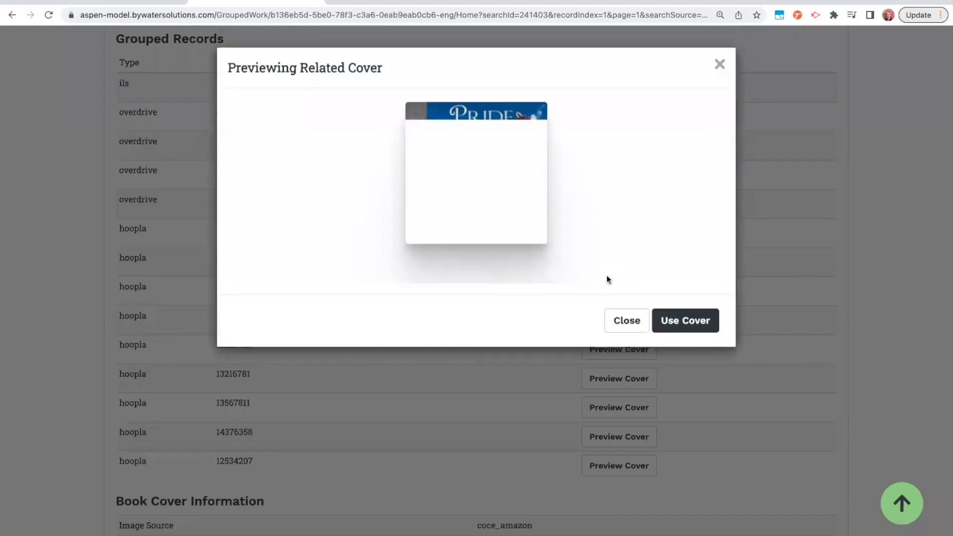
left_click(621, 321)
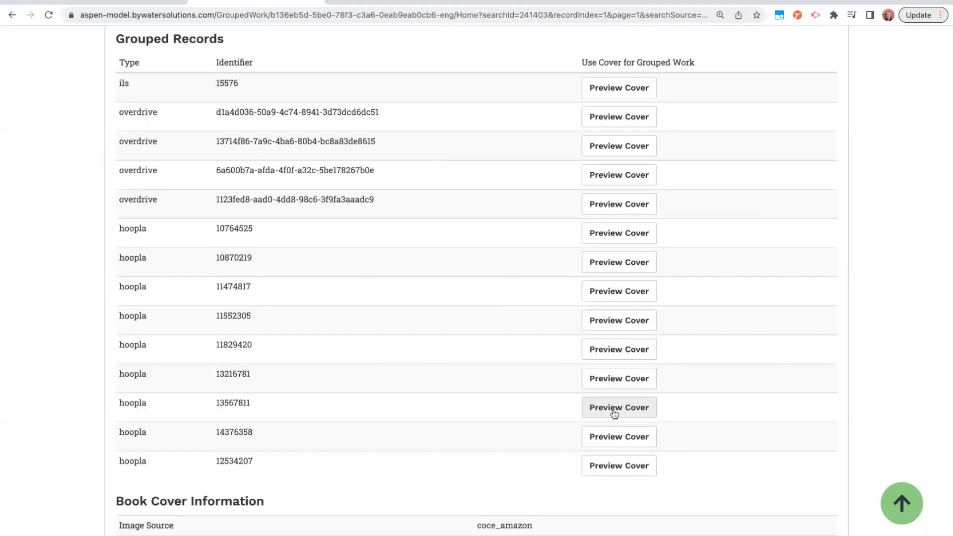
Step: Preview the cover of hoopla record 13567811 and use it for the grouped work
left_click(607, 361)
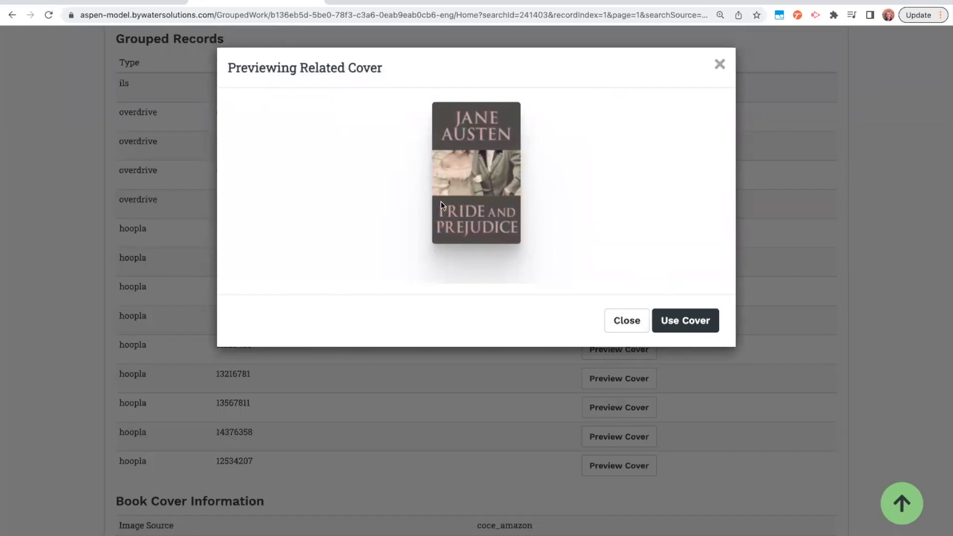
left_click(684, 317)
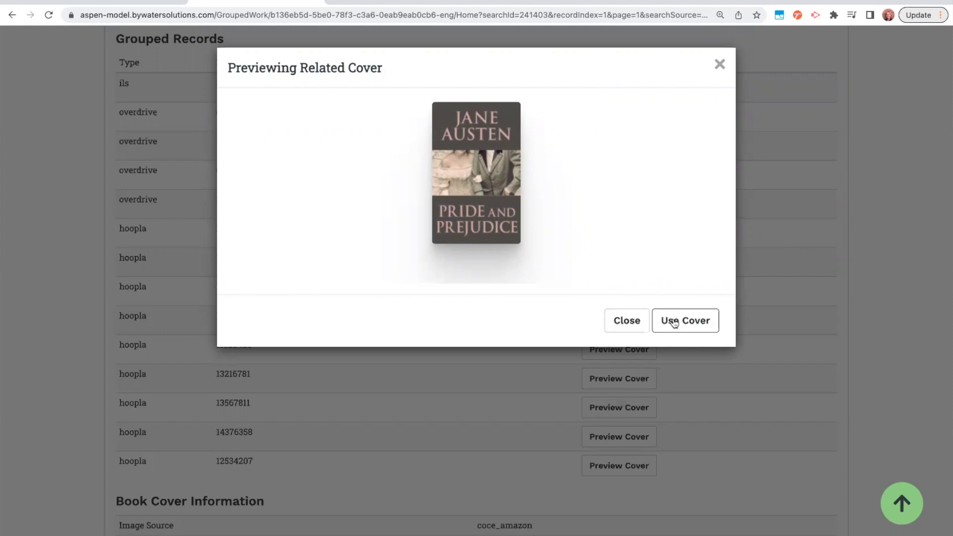
left_click(674, 322)
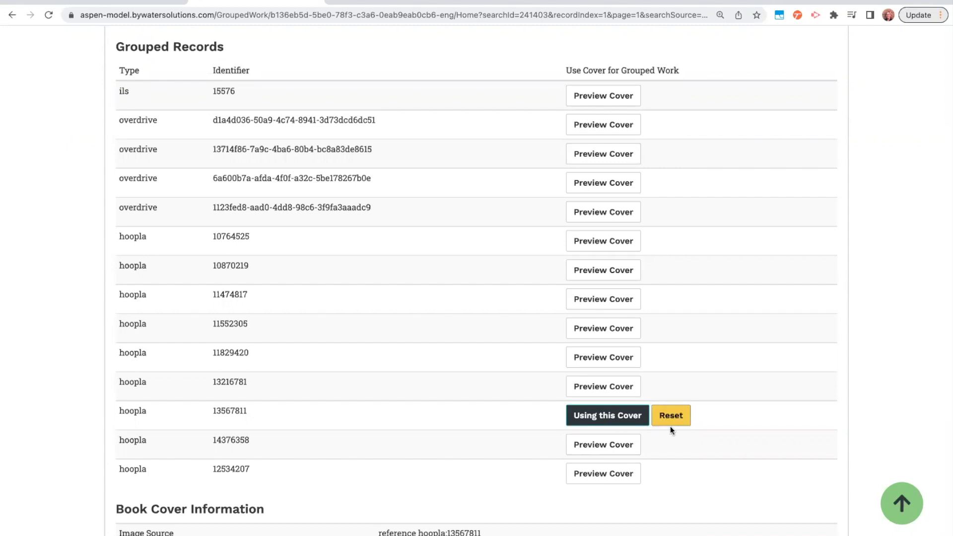
Step: Check the image source, first loaded and last used entries in the Book Cover Information section
scroll(670, 426, "down", 3)
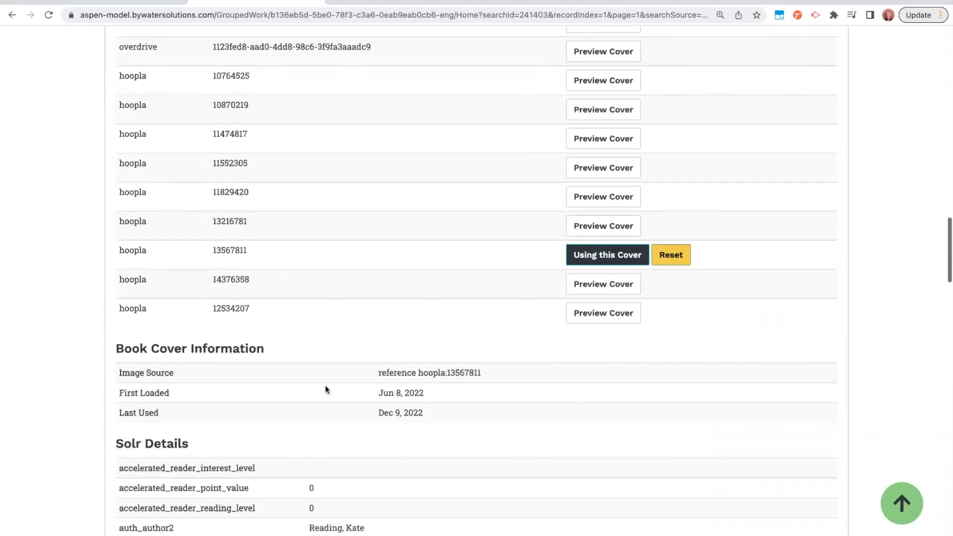
left_click_drag(113, 373, 196, 373)
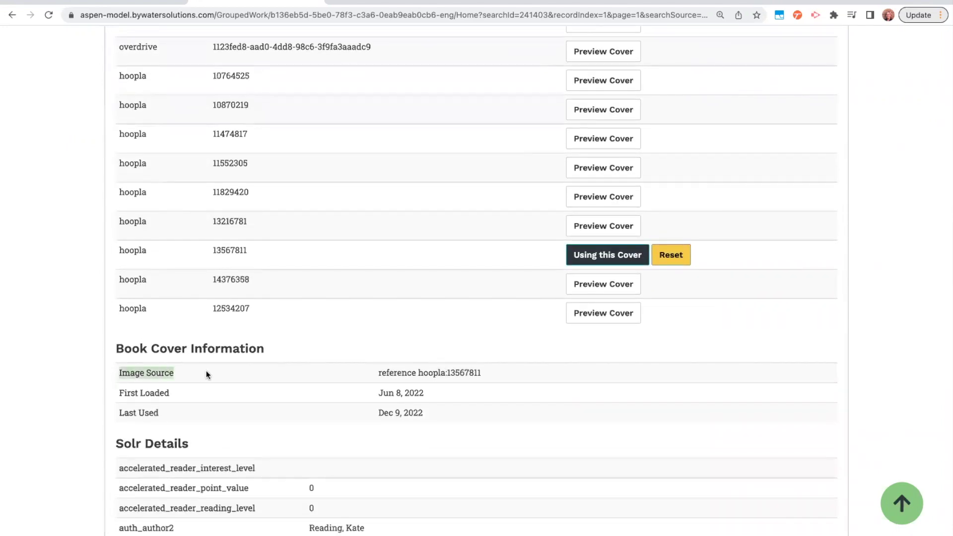
left_click_drag(378, 373, 431, 374)
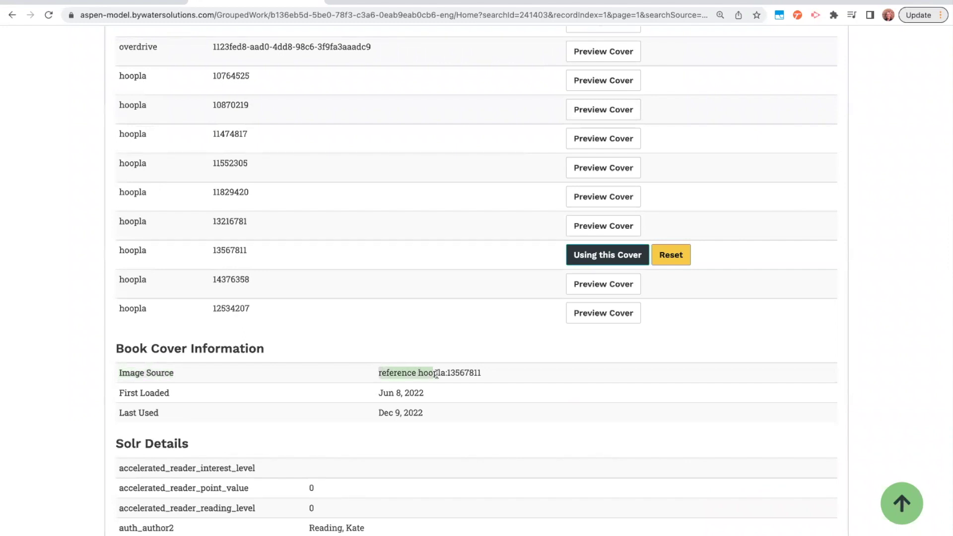
left_click(492, 376)
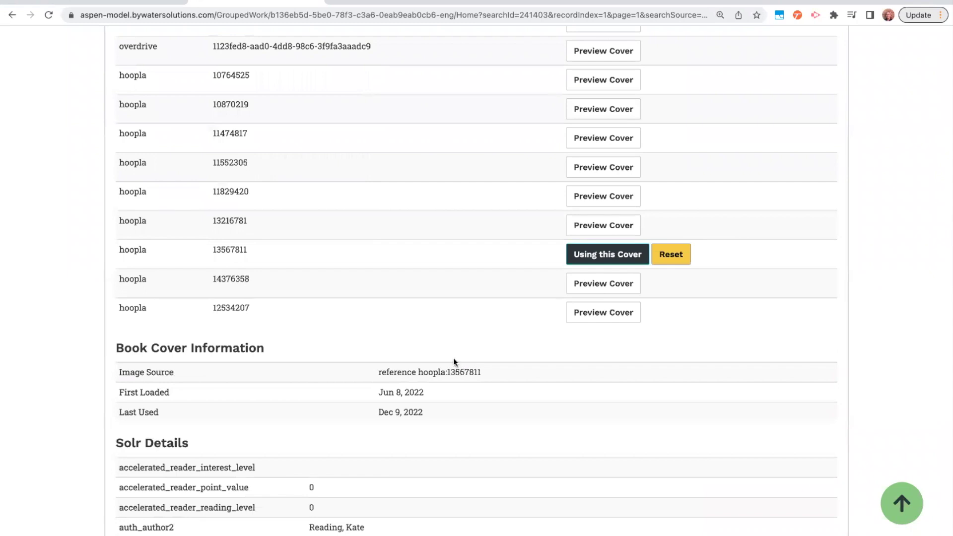
scroll(452, 361, "down", 2)
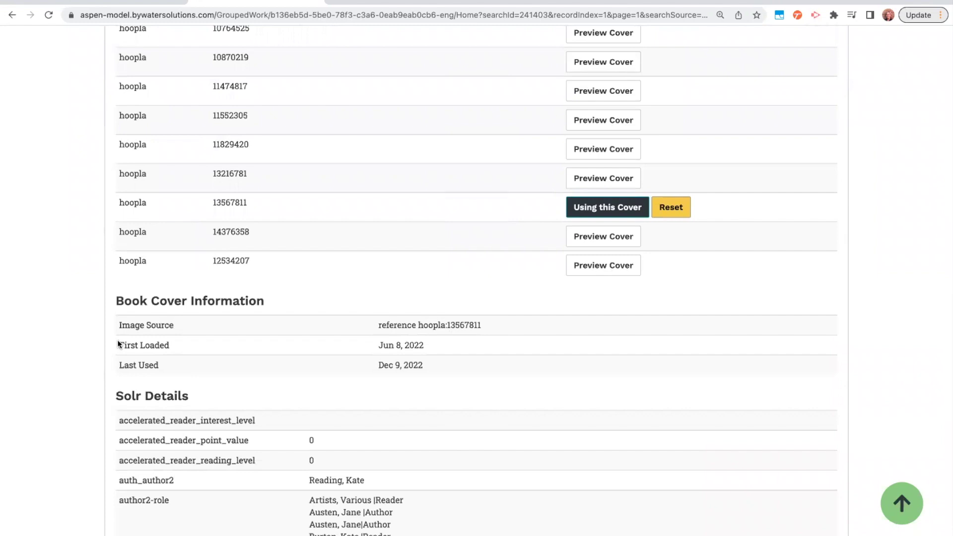
left_click_drag(117, 339, 172, 347)
left_click_drag(119, 366, 156, 368)
Step: View the Staff View dialogs for uploading a cover from the computer and by URL, closing each without uploading
scroll(294, 240, "up", 3)
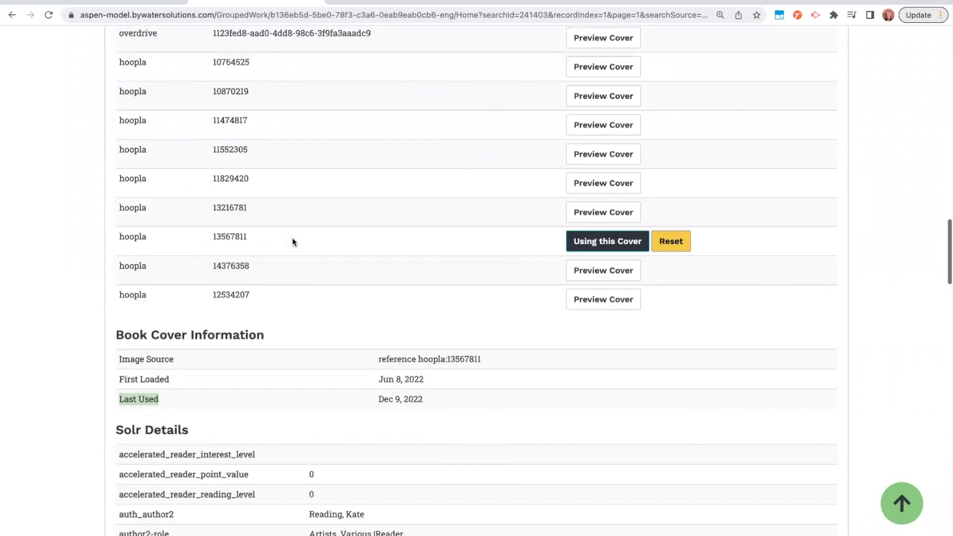
scroll(288, 278, "up", 3)
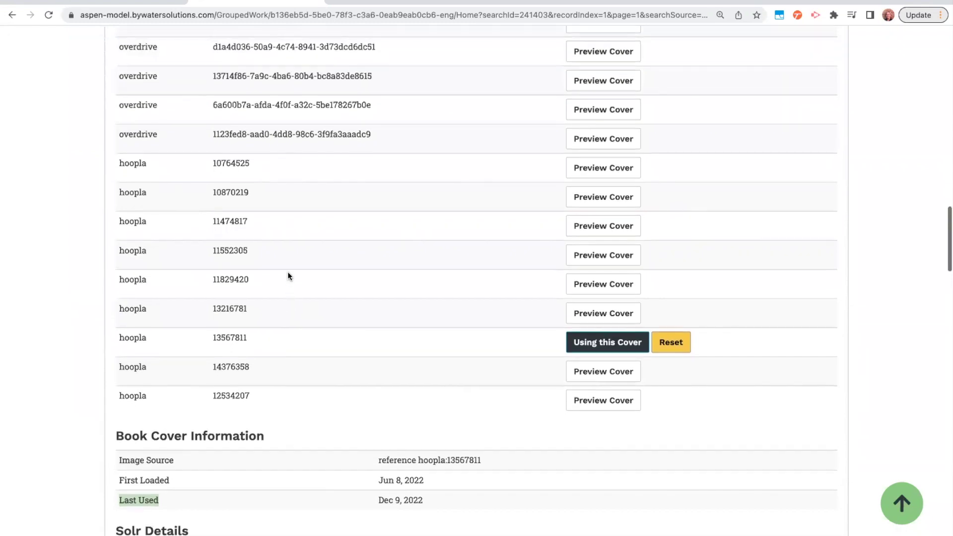
scroll(345, 257, "up", 12)
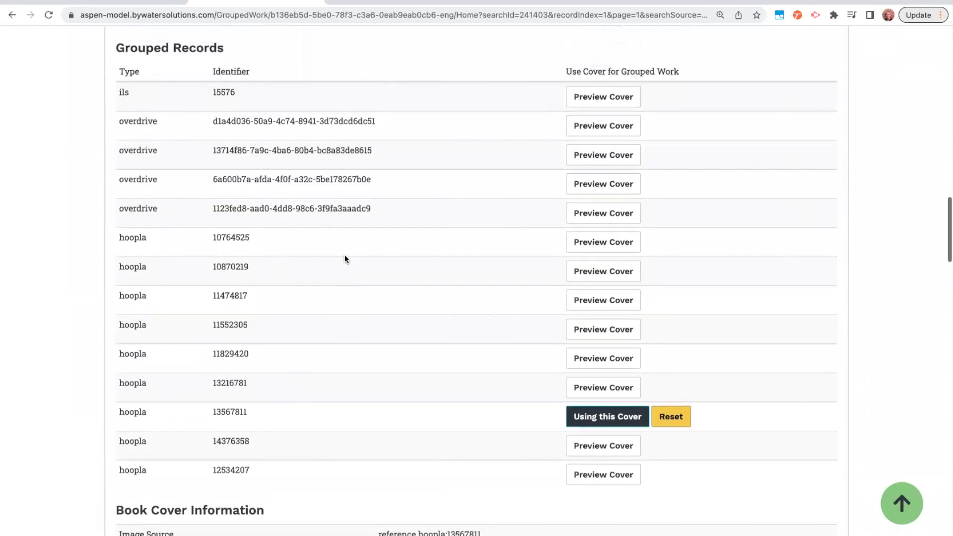
scroll(344, 254, "up", 2)
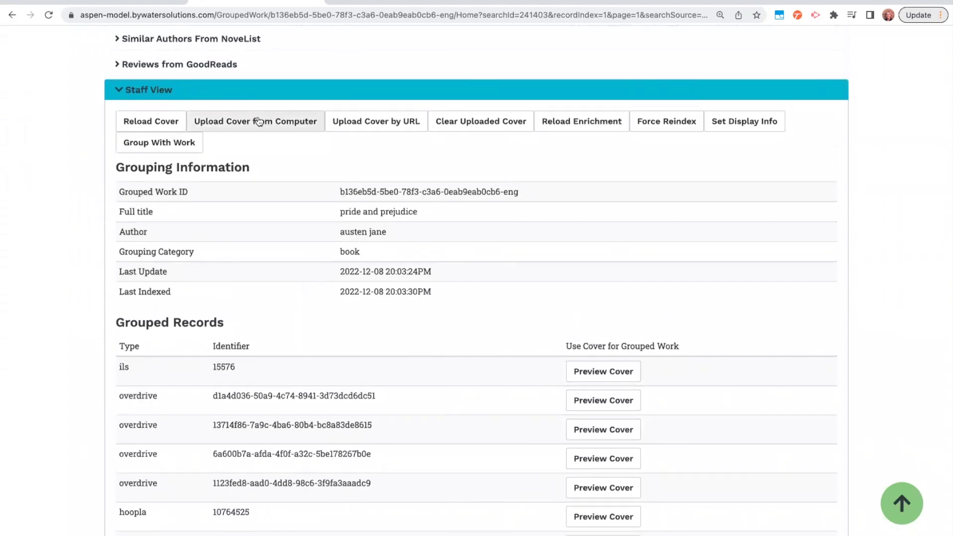
left_click(259, 121)
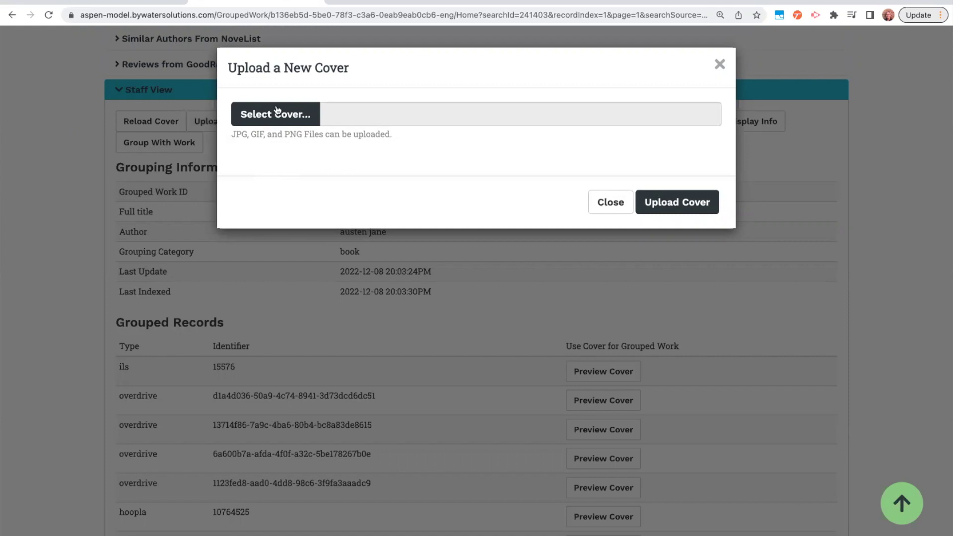
left_click(299, 119)
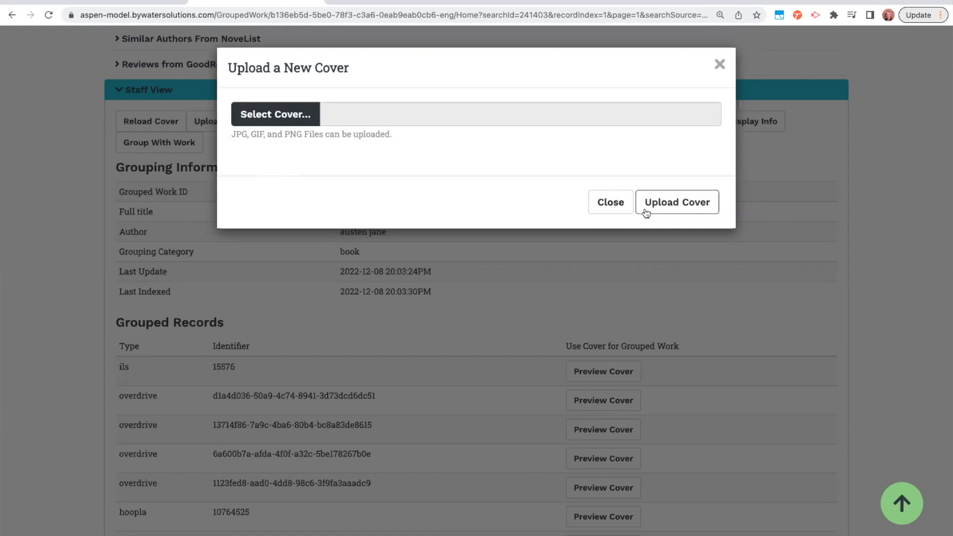
left_click(610, 203)
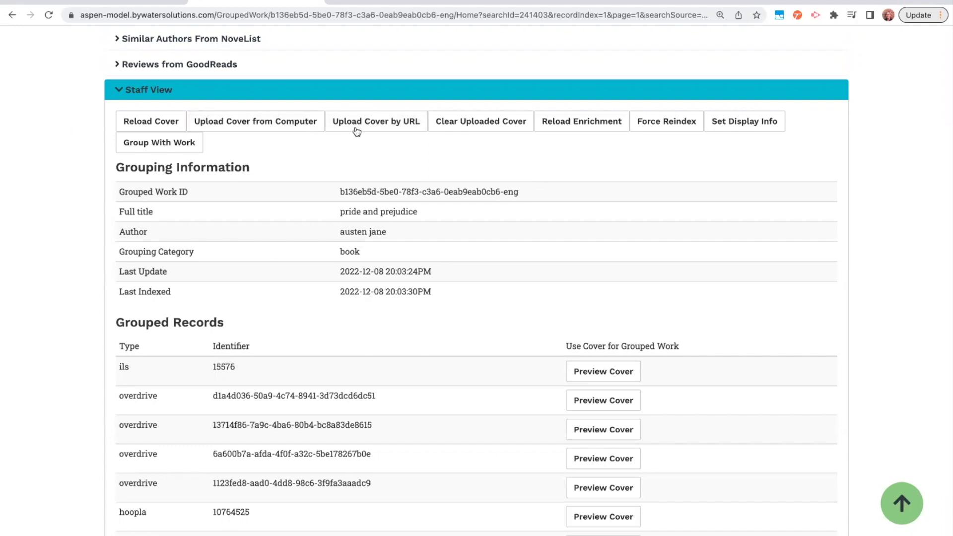
left_click(377, 126)
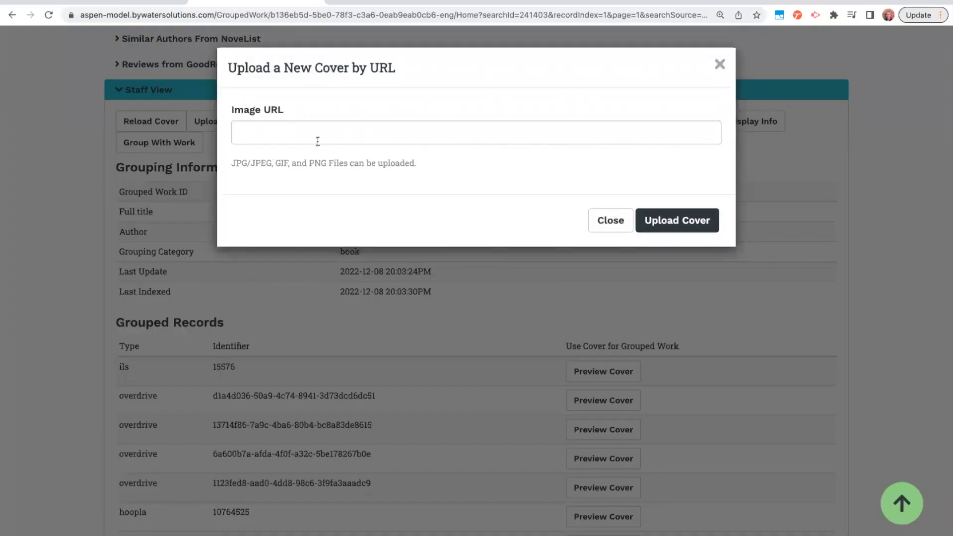
left_click(593, 223)
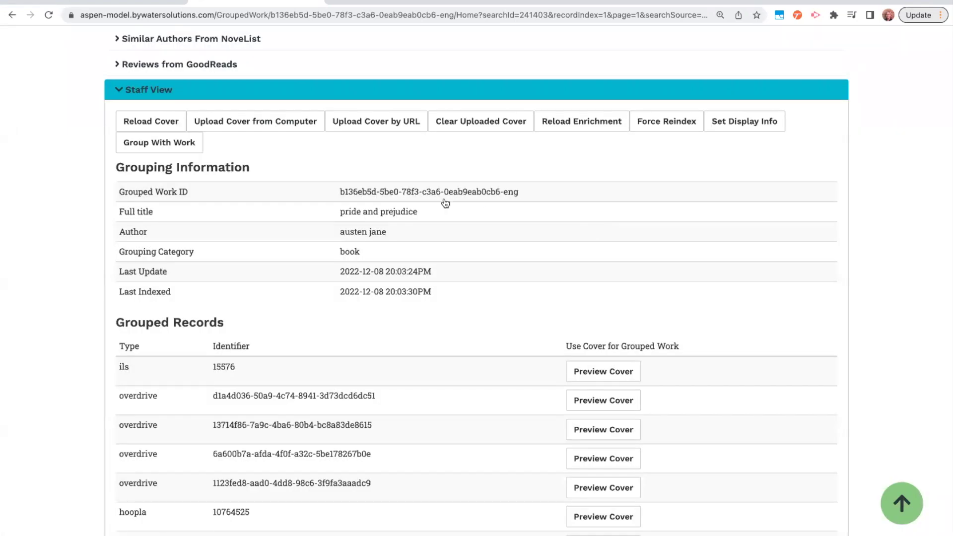
Step: Reload the grouped work's cover and return to the cover image at the start of the title page
left_click(175, 124)
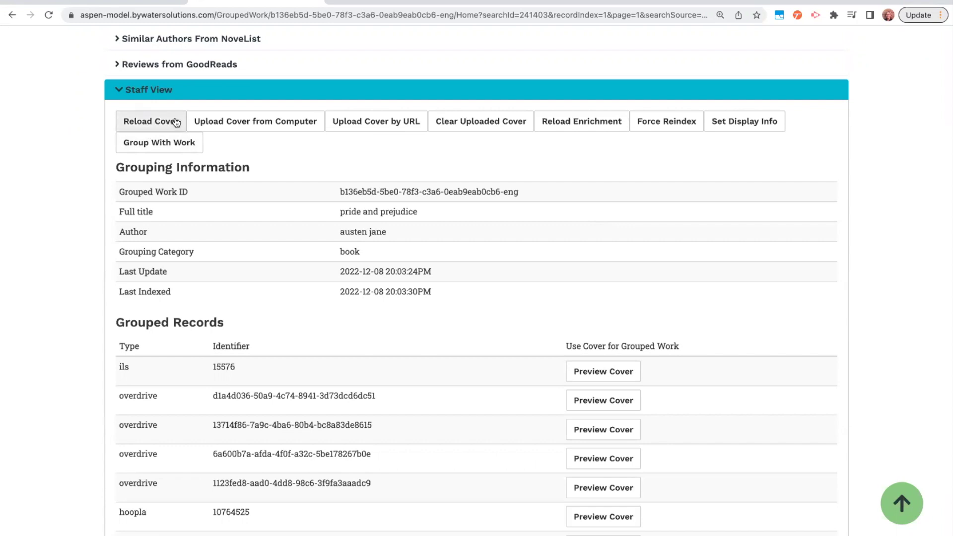
left_click(156, 122)
scroll(111, 283, "up", 12)
scroll(112, 283, "up", 6)
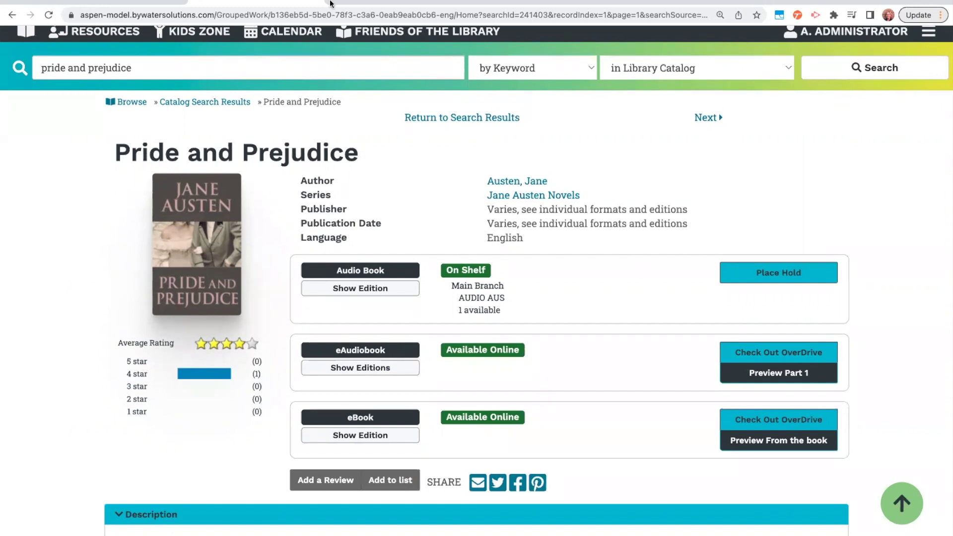
Step: Switch to the Aspen Discovery Help Center and look through the Cover Images topics in its catalog documentation
left_click(332, 1)
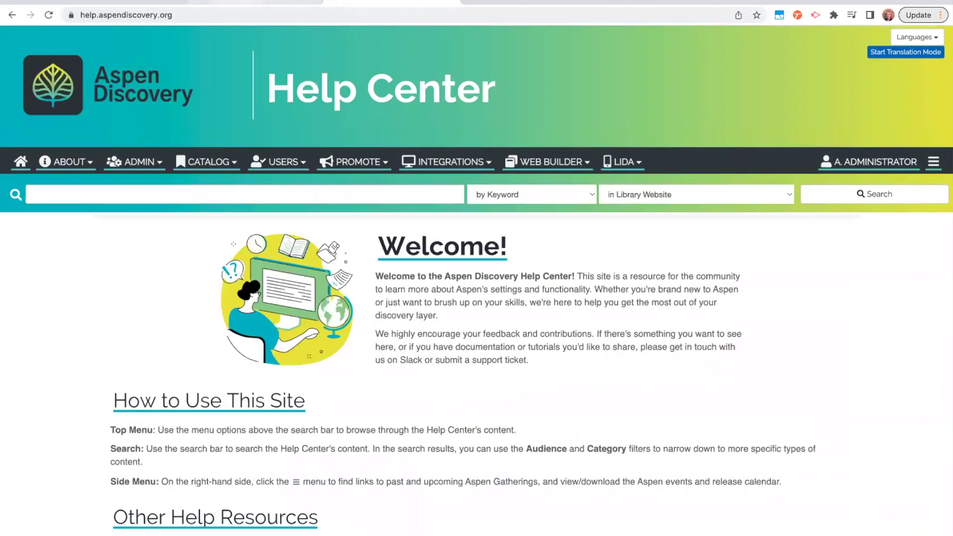
left_click(223, 161)
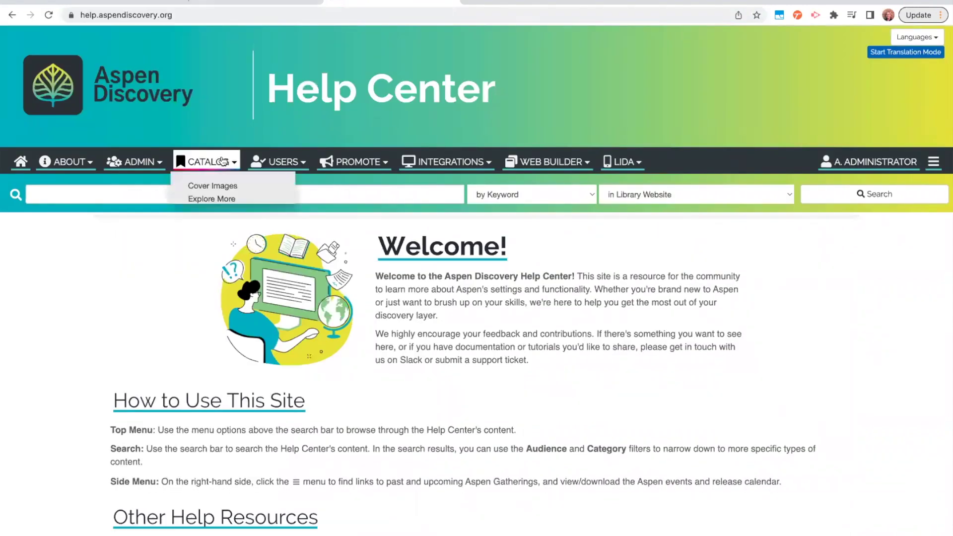
left_click(212, 186)
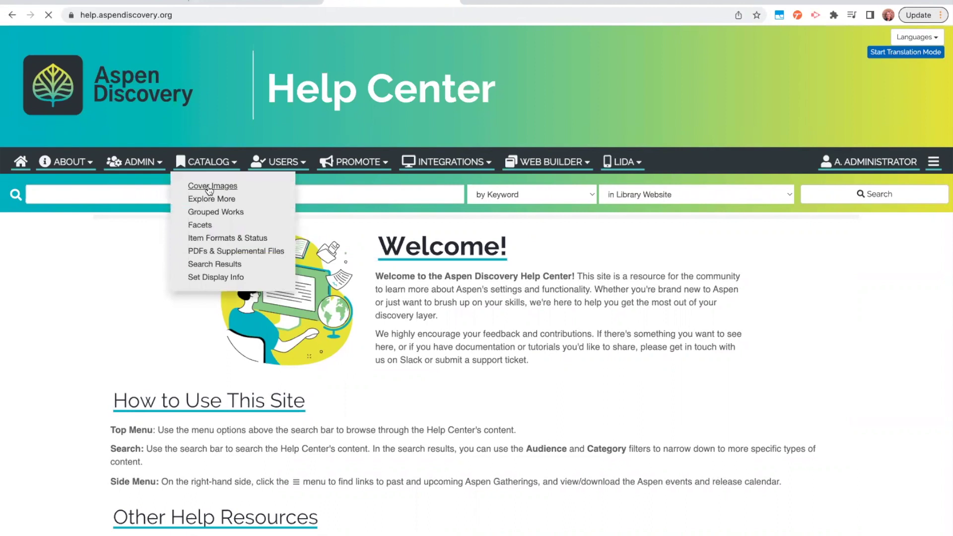
scroll(204, 273, "down", 5)
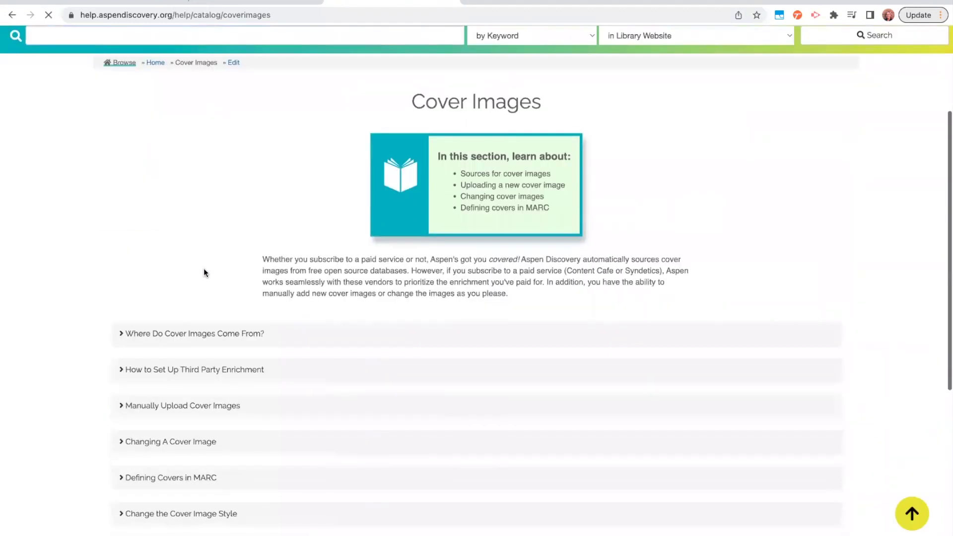
scroll(204, 273, "down", 3)
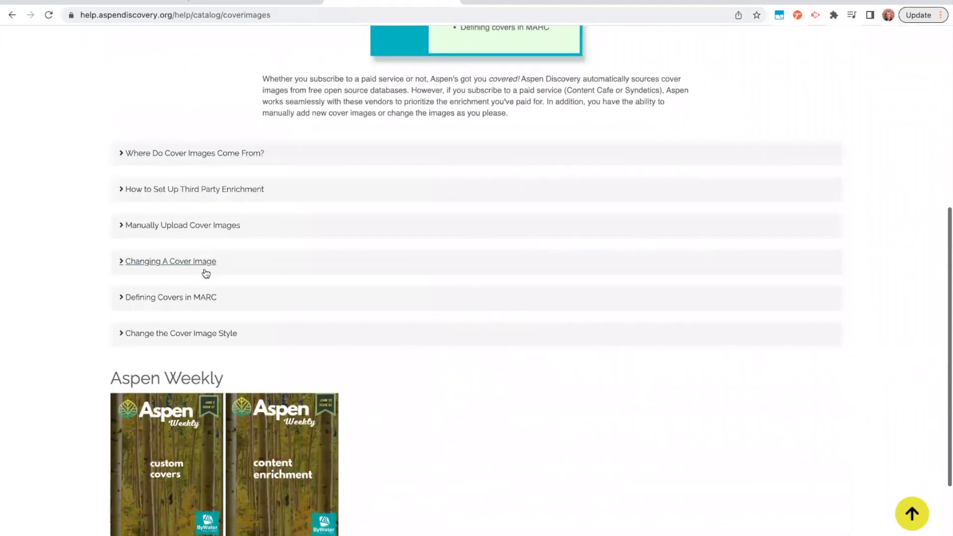